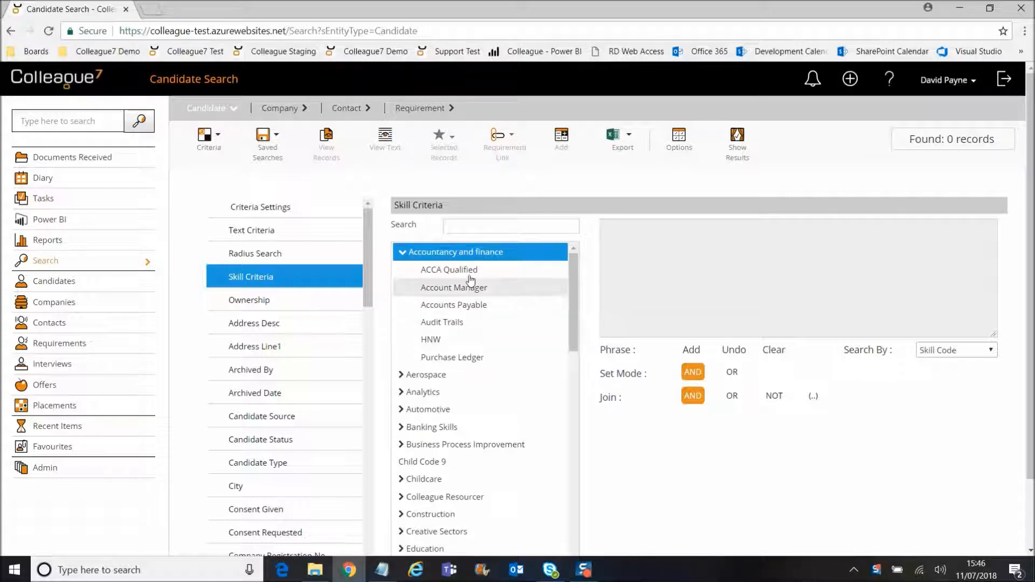
Step: Browse the skills listed under the Accountancy and finance and Banking Skills groups
left_click(451, 254)
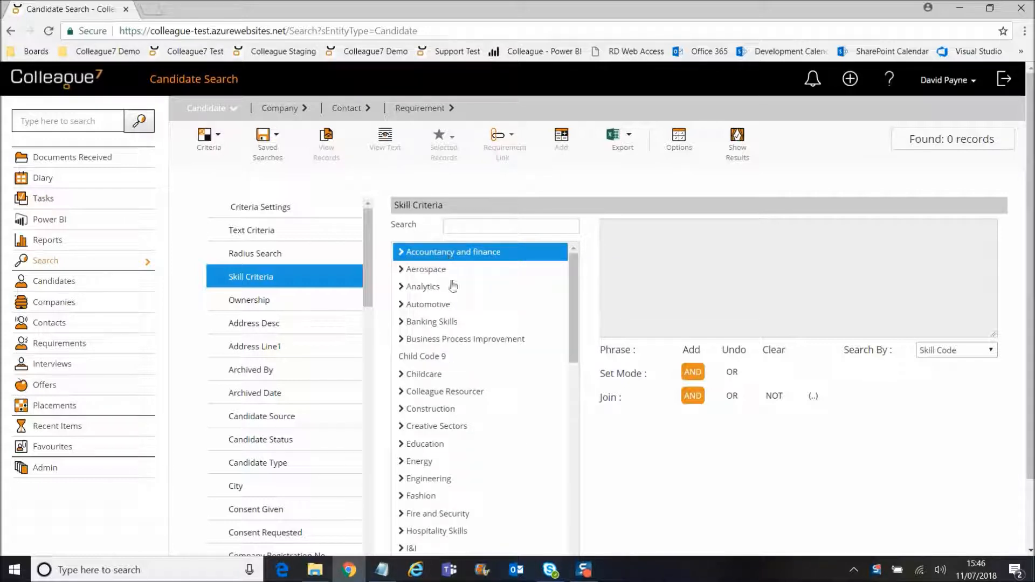
left_click(450, 322)
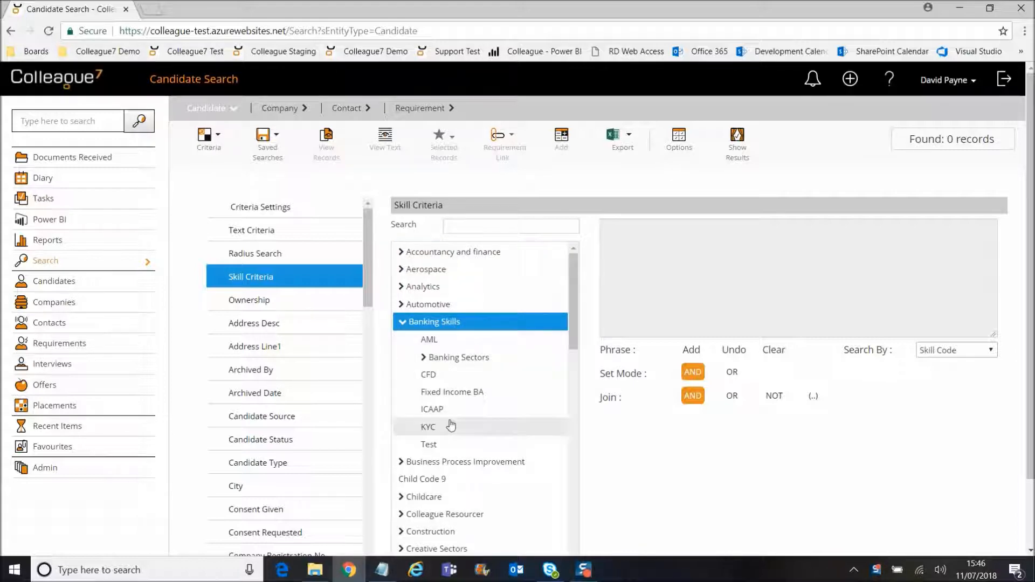
left_click(452, 323)
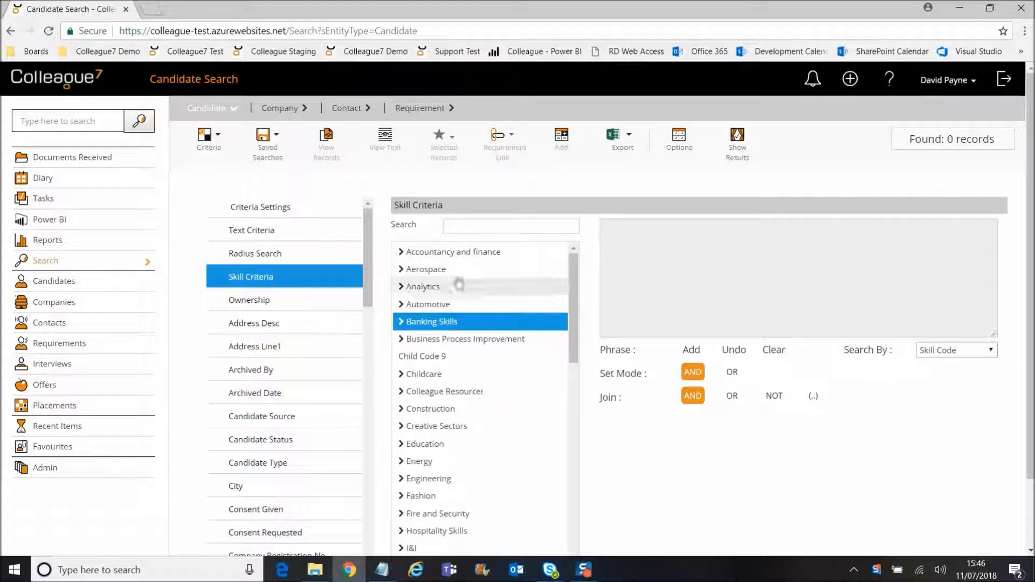
left_click(461, 245)
left_click(460, 245)
Step: Search the skill list for Account Manager and add the Accountancy and finance match to the search phrase
left_click(472, 227)
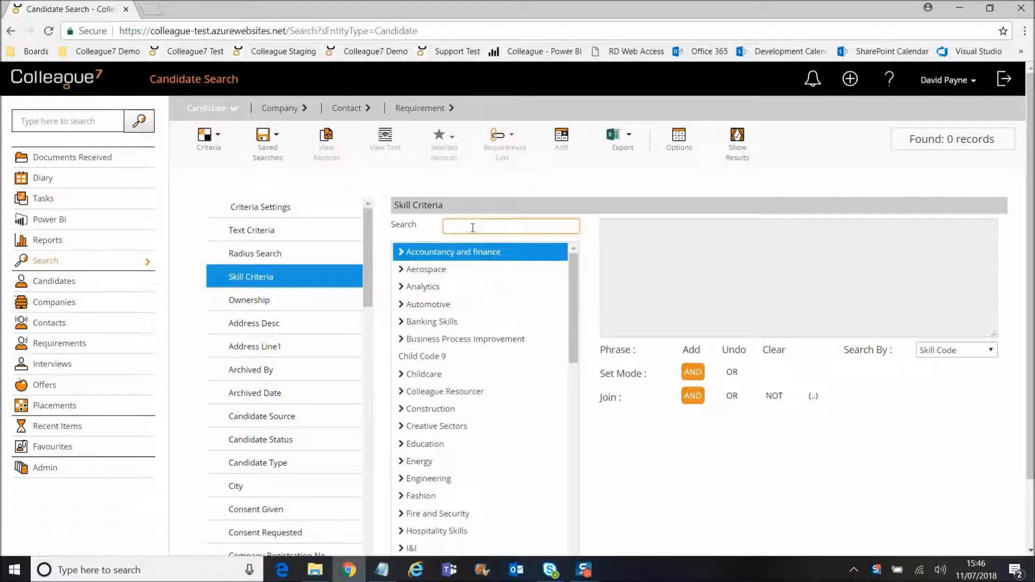
type("Account Manager")
key("Return")
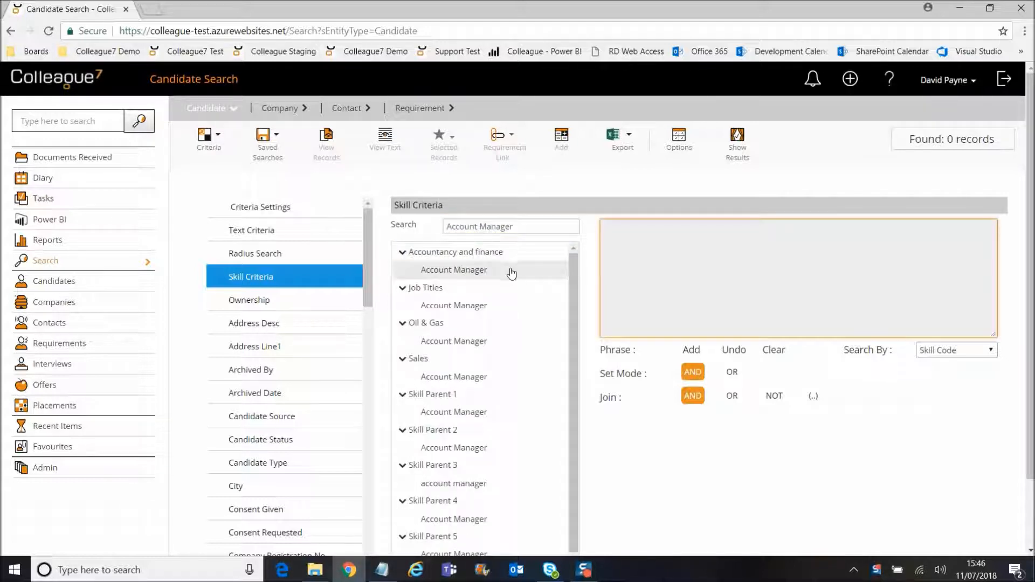
left_click(494, 265)
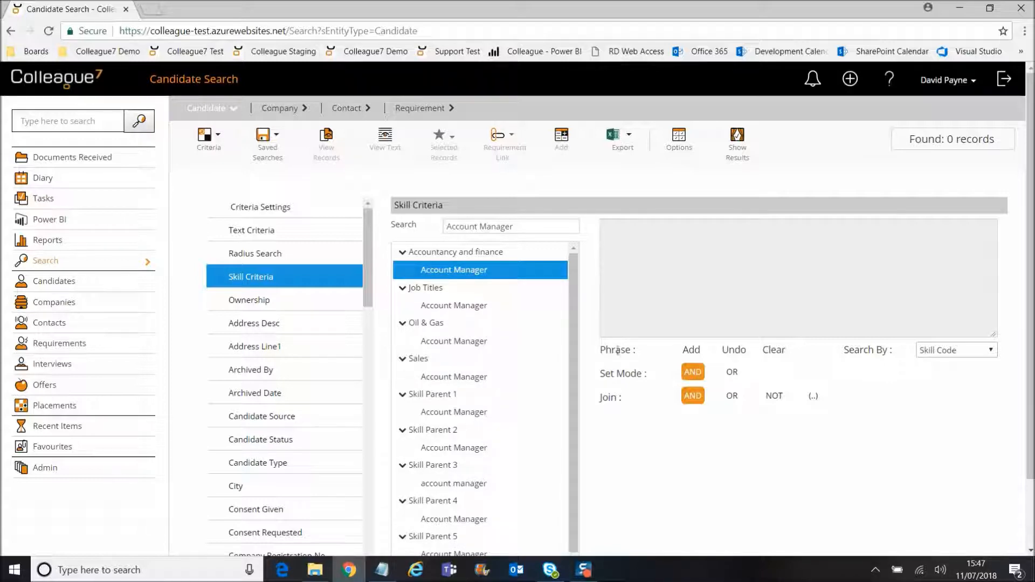
left_click(691, 350)
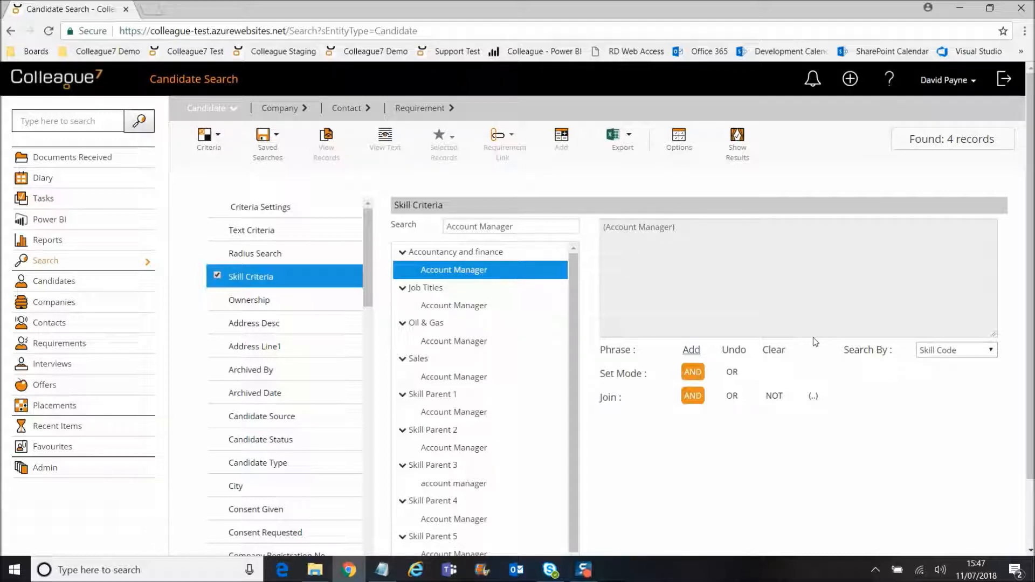
Step: Set the skill criteria to search by Skill Description
left_click(949, 351)
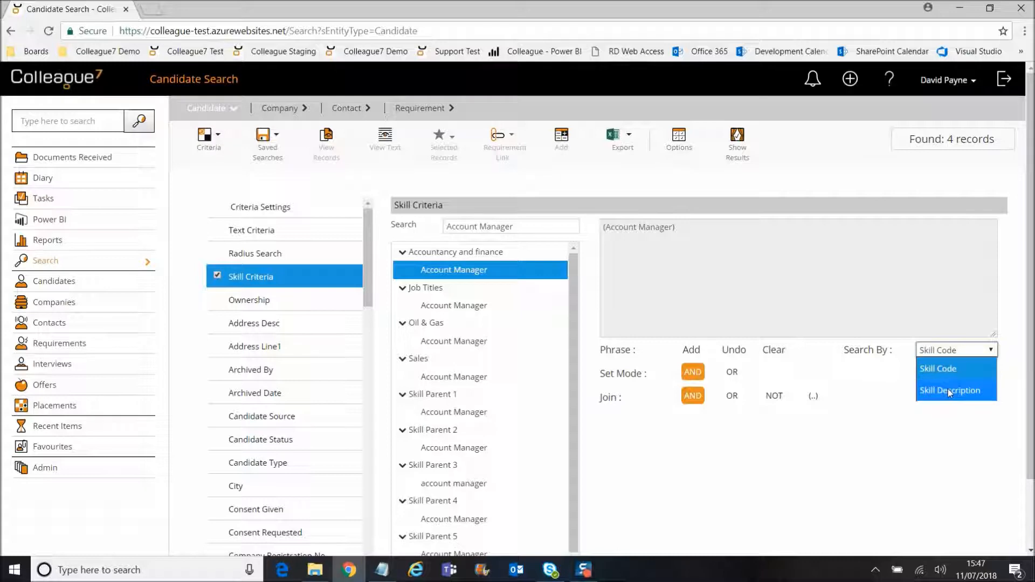
left_click(947, 389)
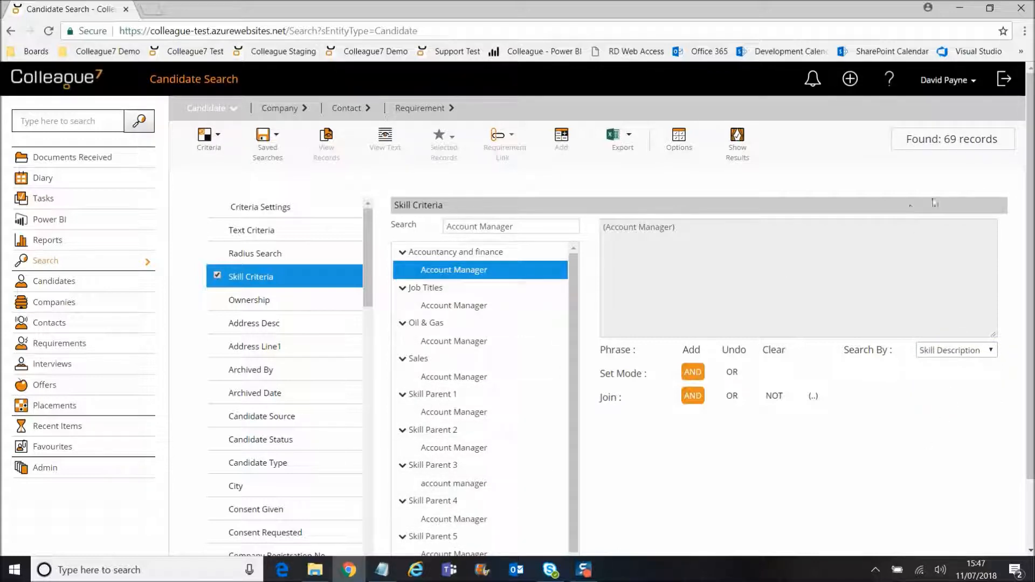
left_click_drag(942, 142, 994, 140)
left_click(965, 180)
left_click(975, 354)
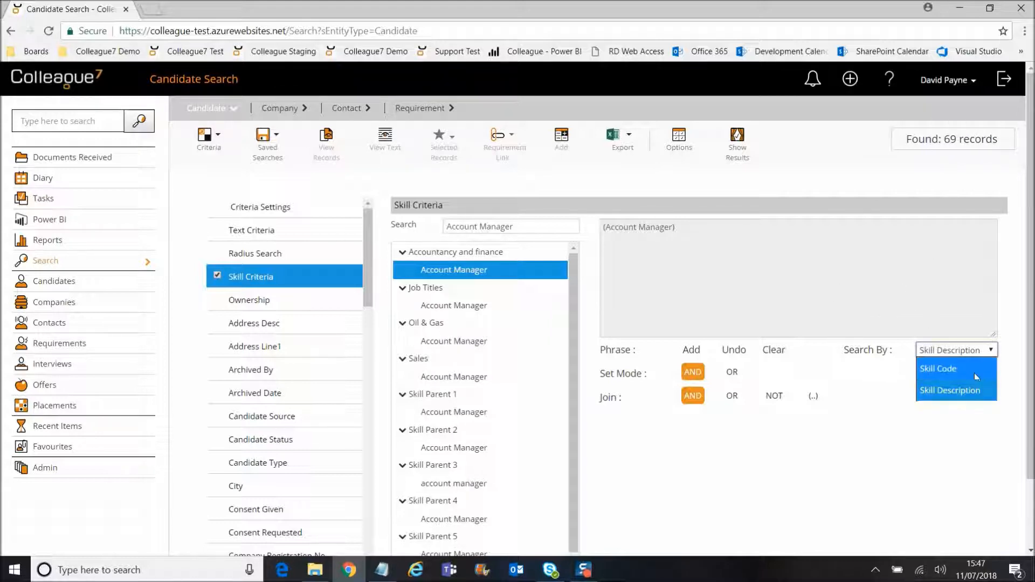
left_click(950, 390)
left_click(935, 299)
mouse_move(864, 350)
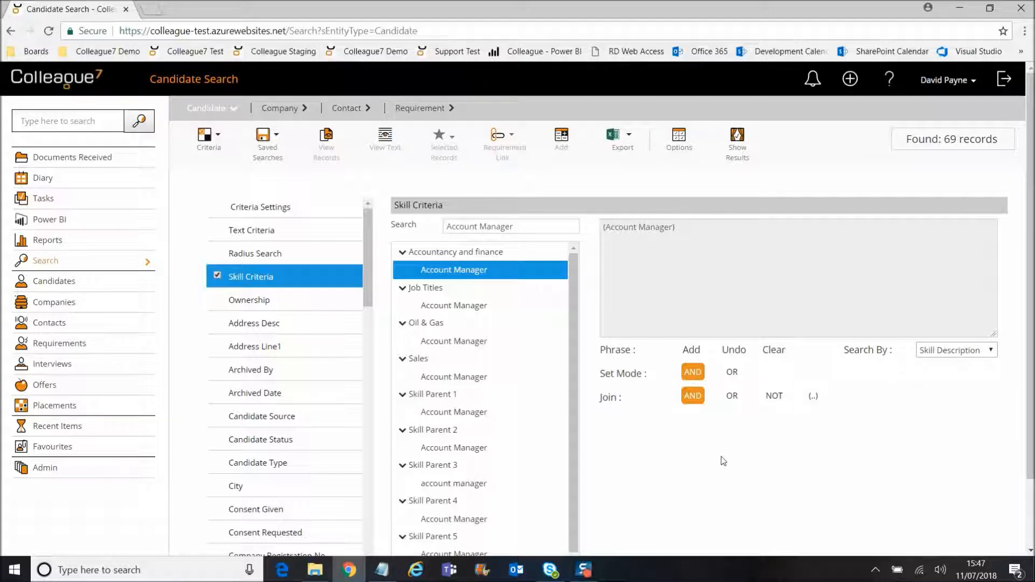
left_click(992, 351)
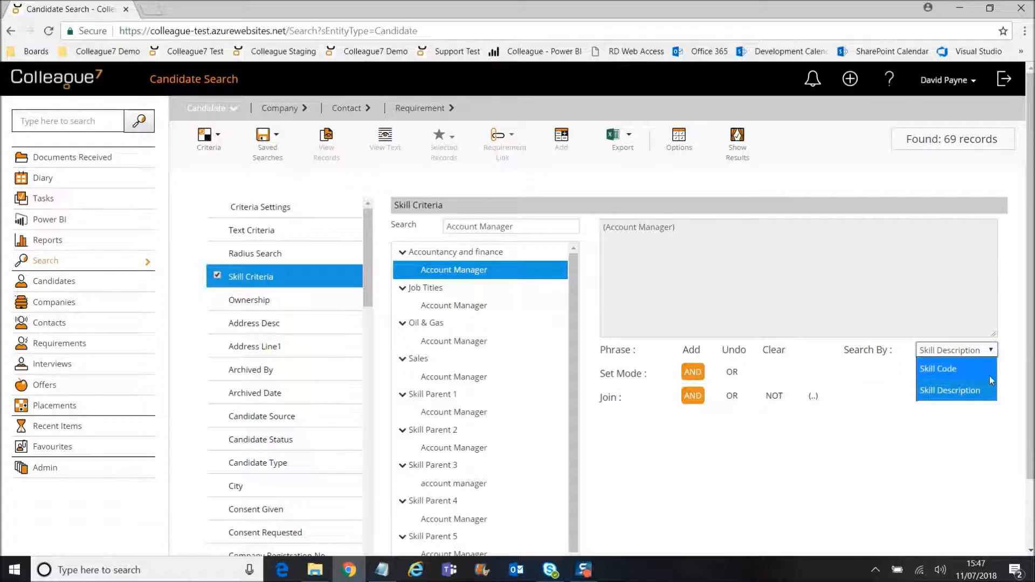
left_click(963, 395)
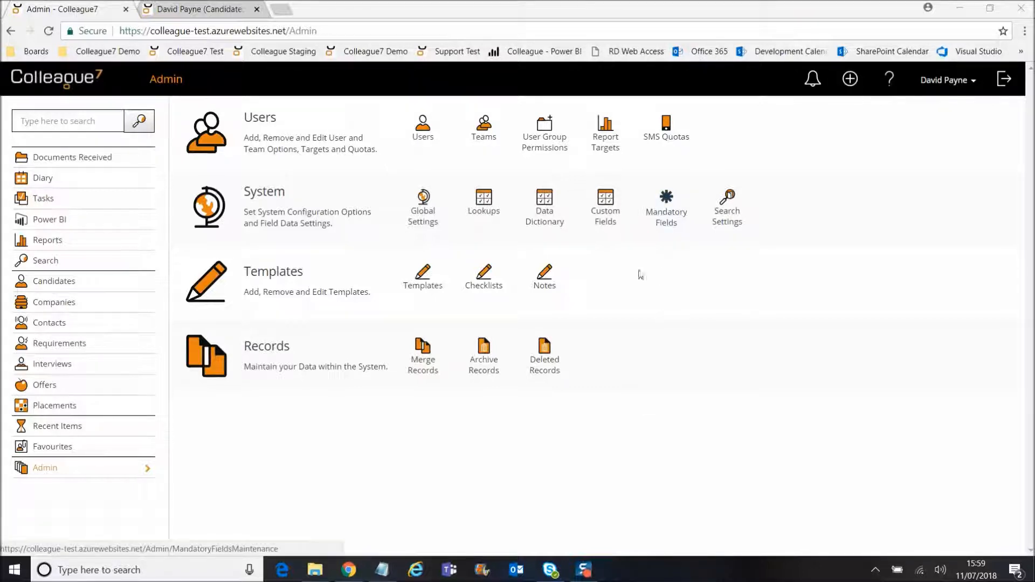
Step: Add Postcode to the selected mandatory fields for the Candidate entity in the Mandatory Fields settings
left_click(667, 217)
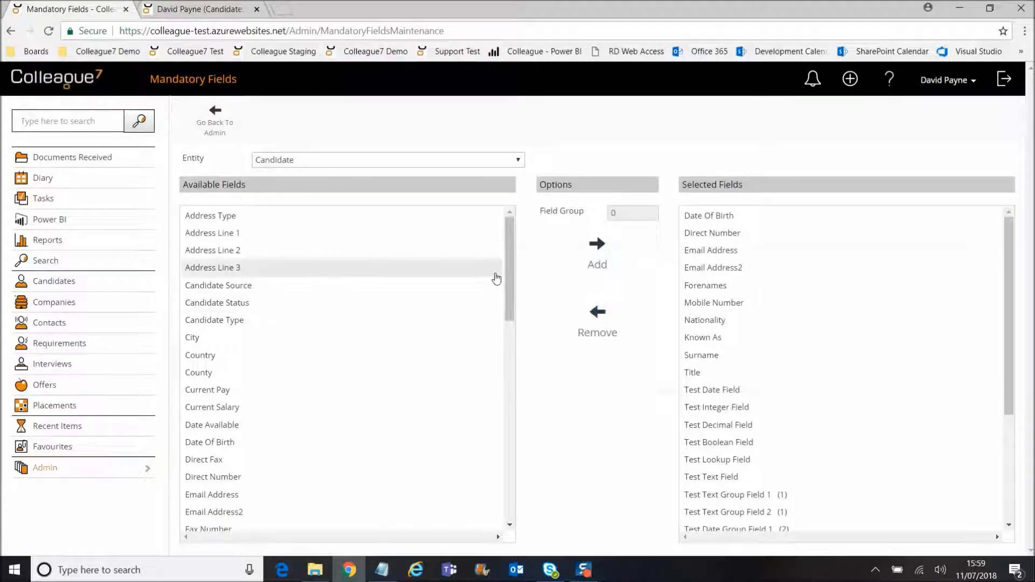
left_click(273, 233)
left_click(268, 250)
left_click(267, 267)
scroll(302, 367, "down", 4)
scroll(270, 302, "up", 3)
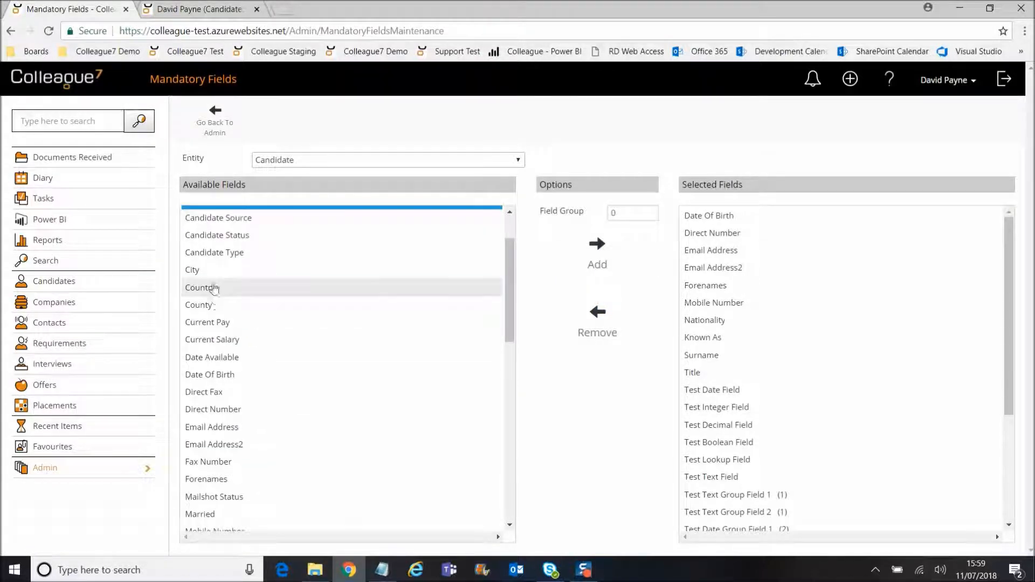
scroll(289, 350, "down", 1)
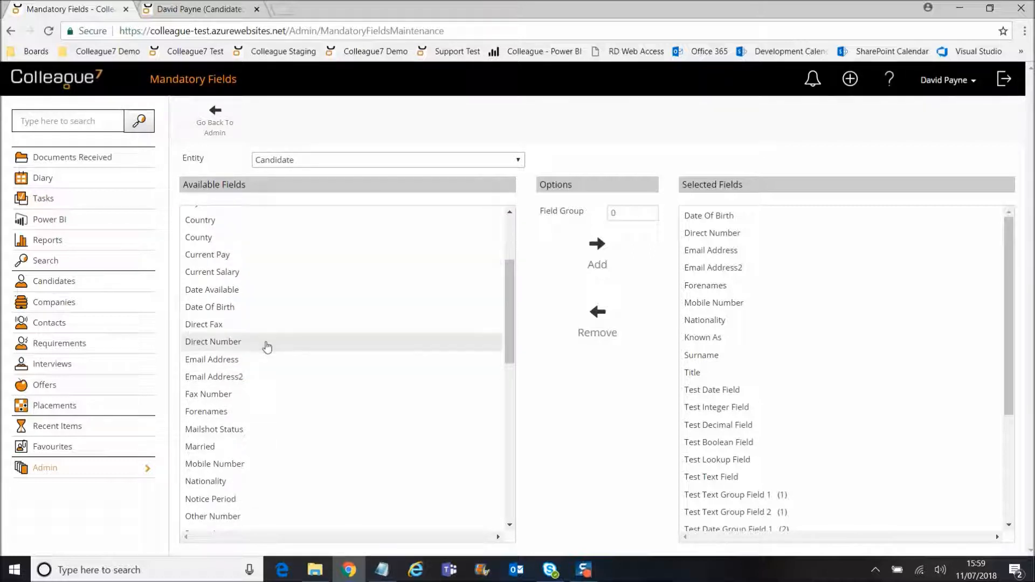
scroll(270, 361, "down", 1)
scroll(271, 375, "down", 1)
left_click(266, 402)
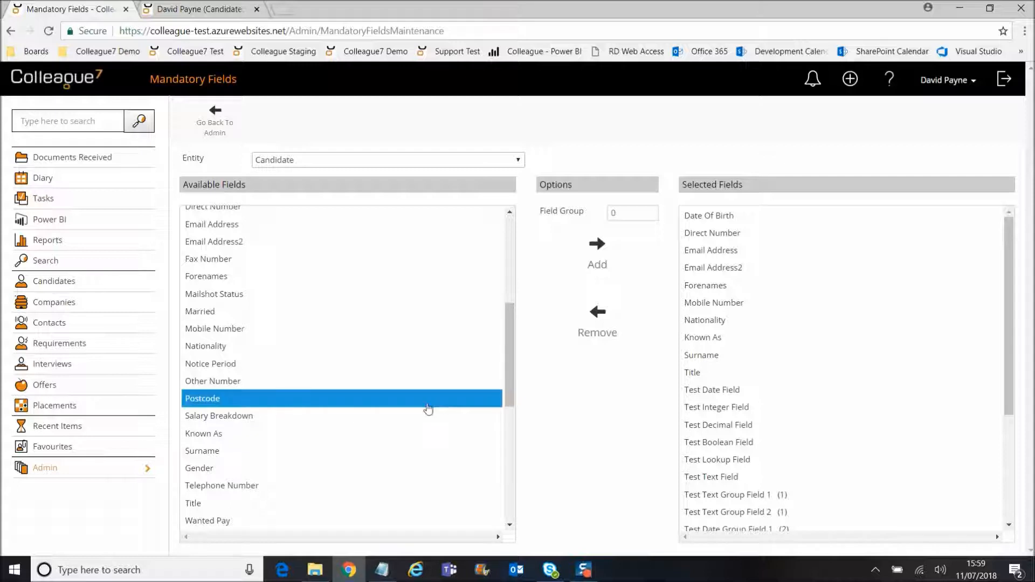
left_click(598, 261)
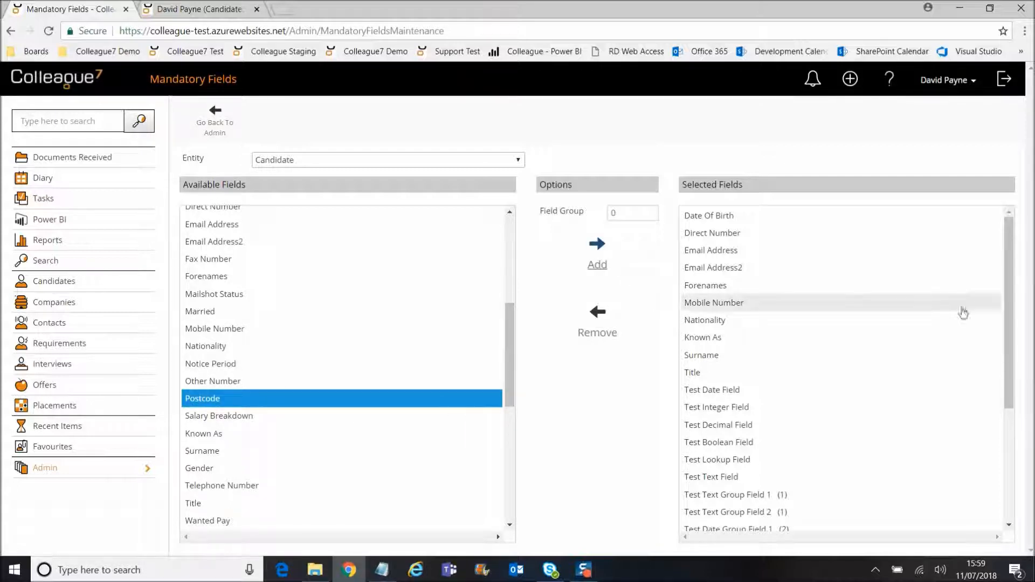
left_click_drag(1007, 304, 1008, 411)
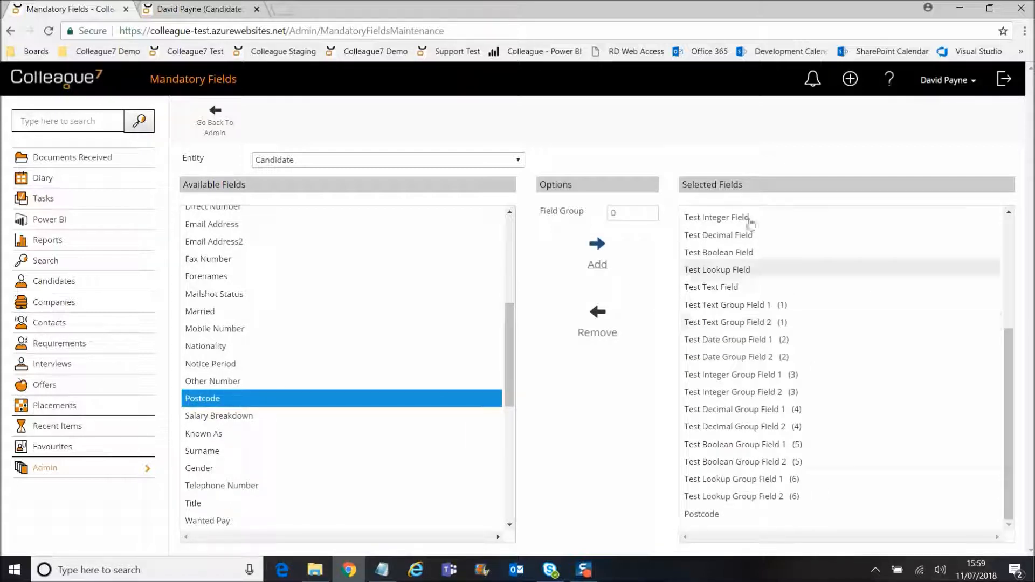
scroll(752, 249, "up", 5)
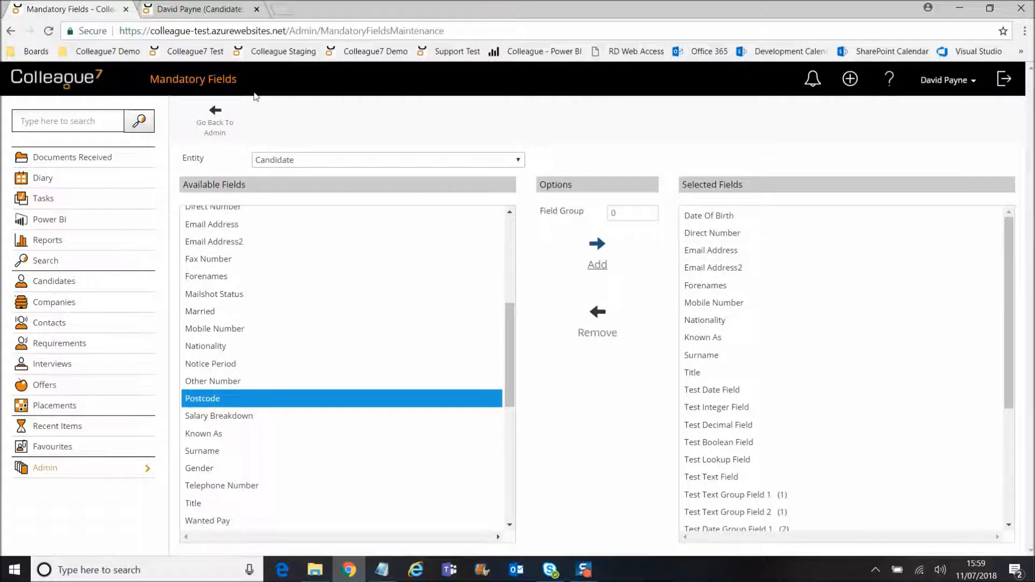
Step: Reload the open candidate record and expand its address details for editing
left_click(191, 10)
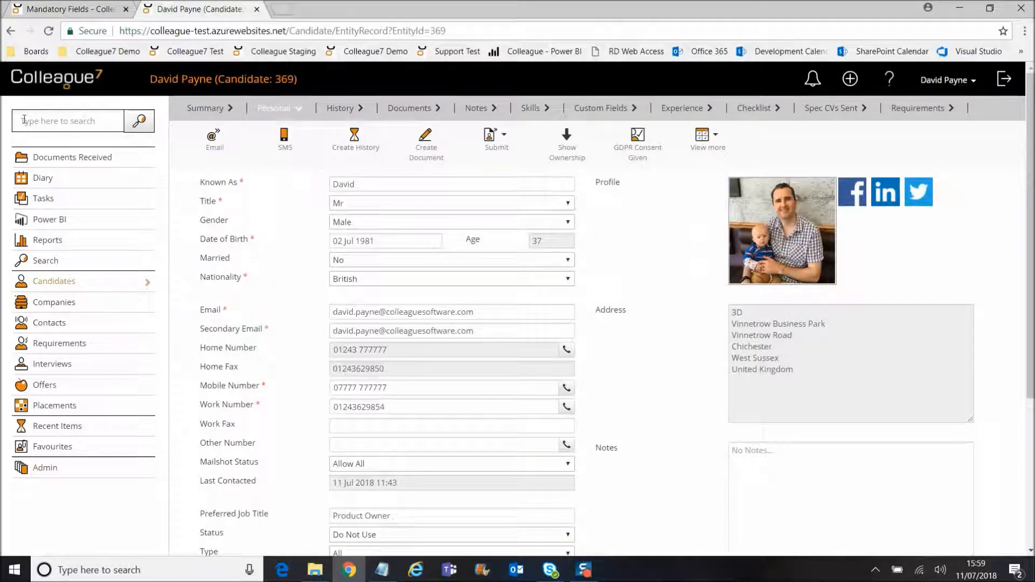
left_click(48, 31)
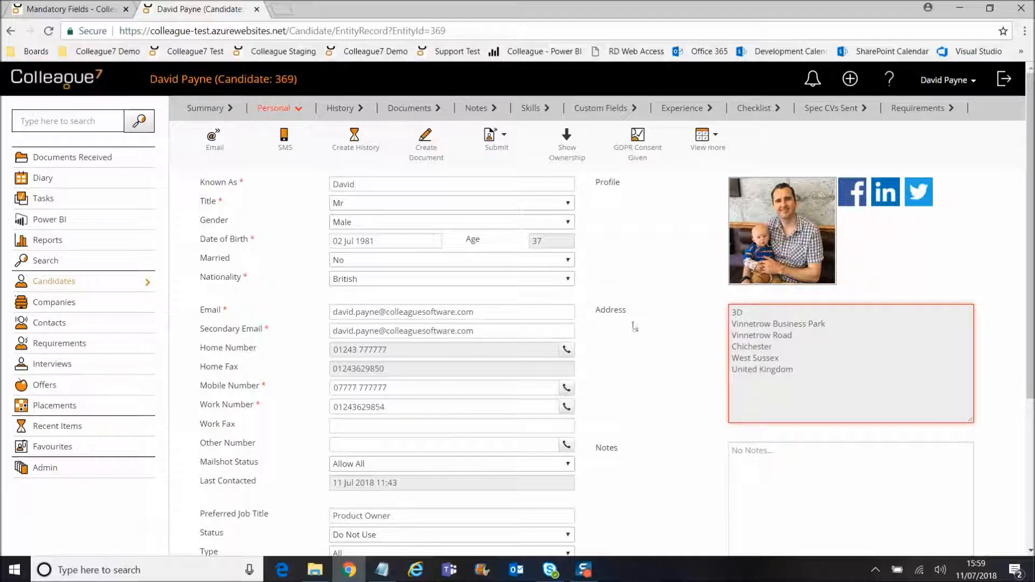
left_click(774, 357)
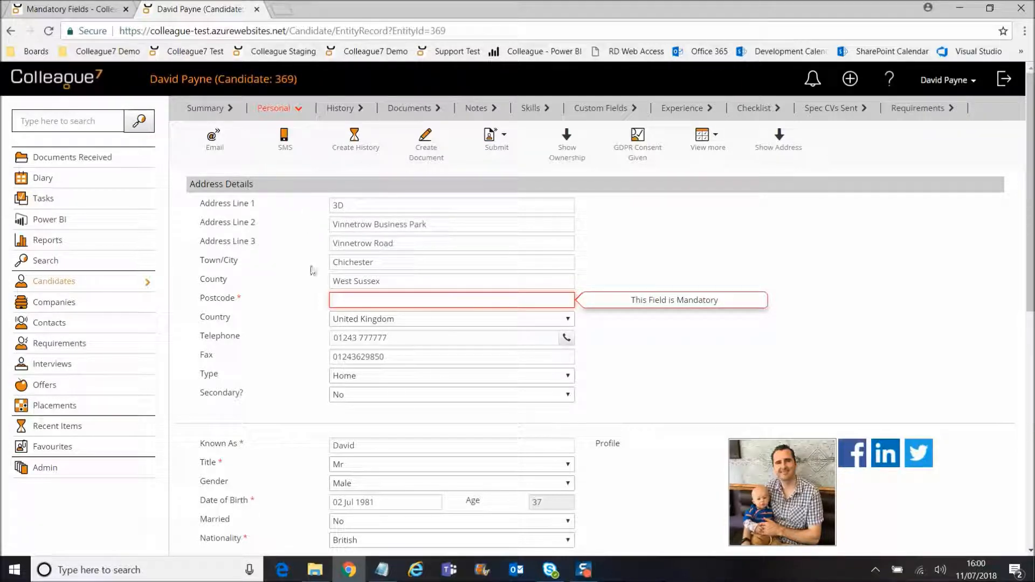
Step: Fill in the candidate's postcode and collapse the address details
left_click(350, 303)
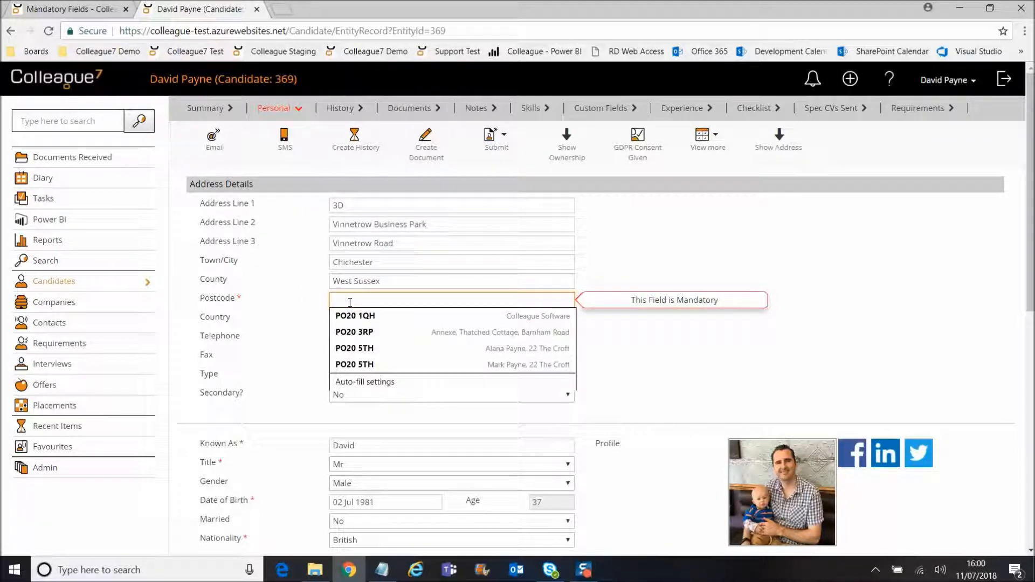
type("PO20 3rp")
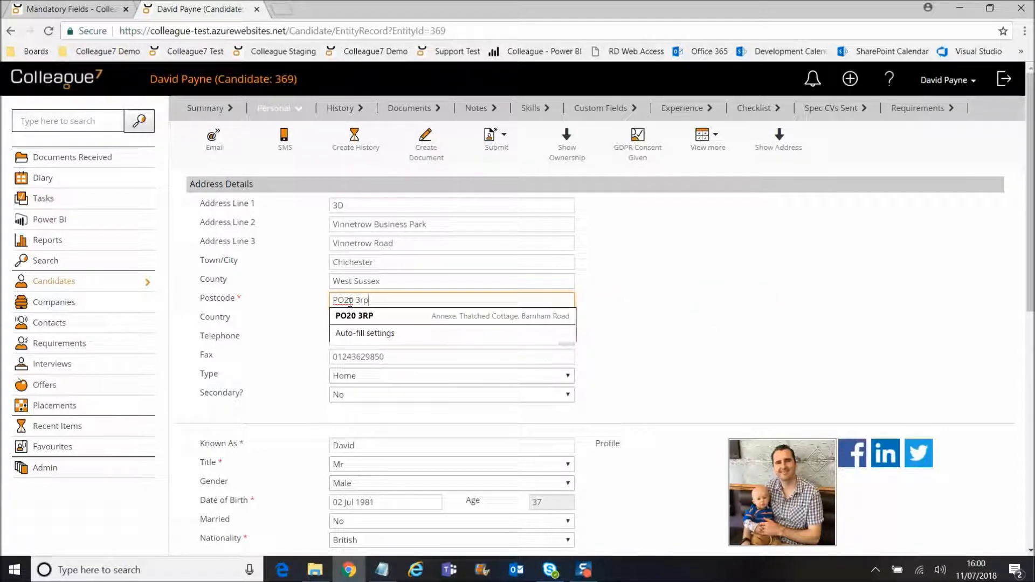
left_click(354, 315)
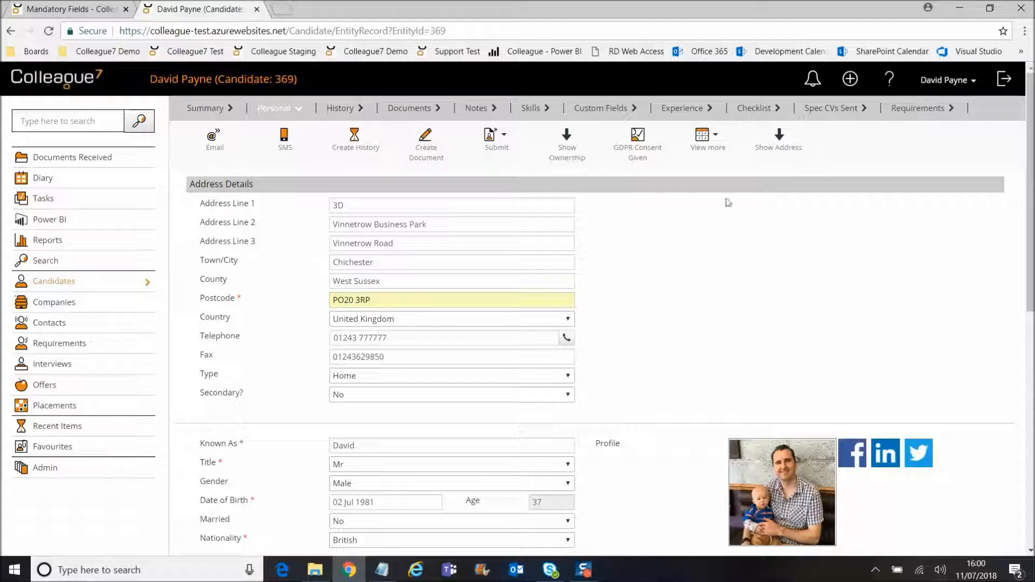
left_click(776, 141)
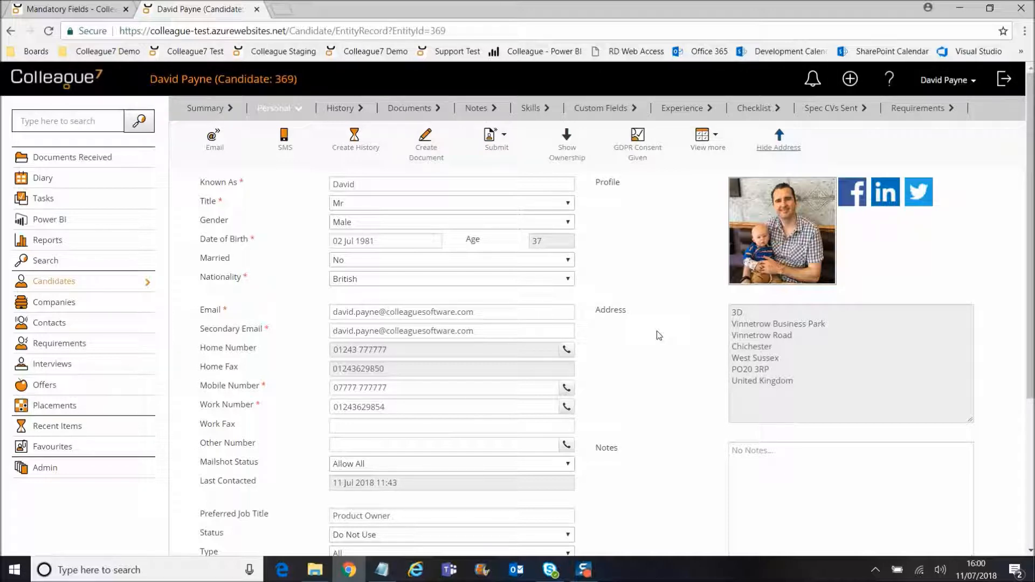
Step: Start a new candidate record and check the Postcode field on its form
left_click(850, 78)
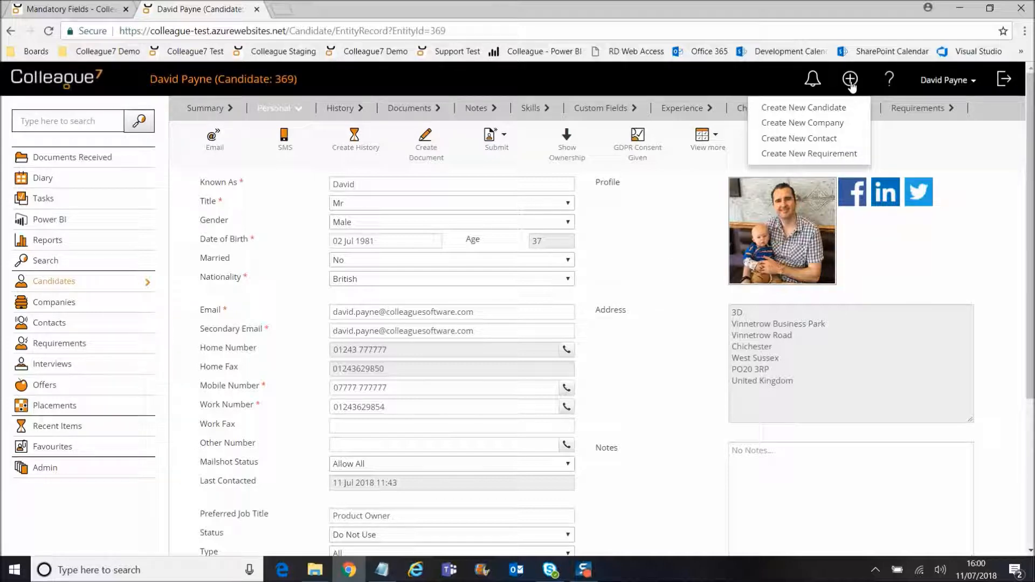
left_click(836, 115)
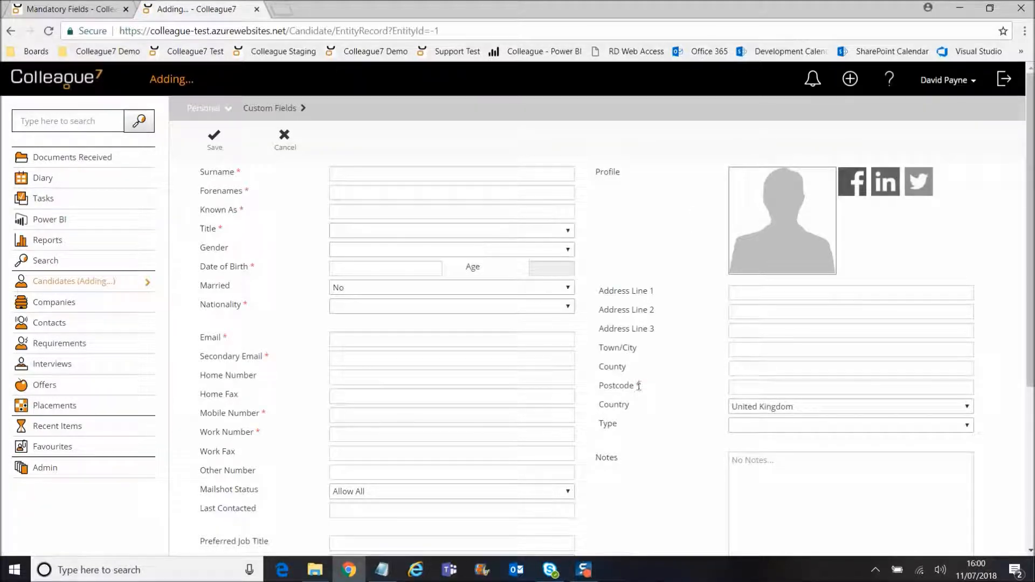
left_click(739, 388)
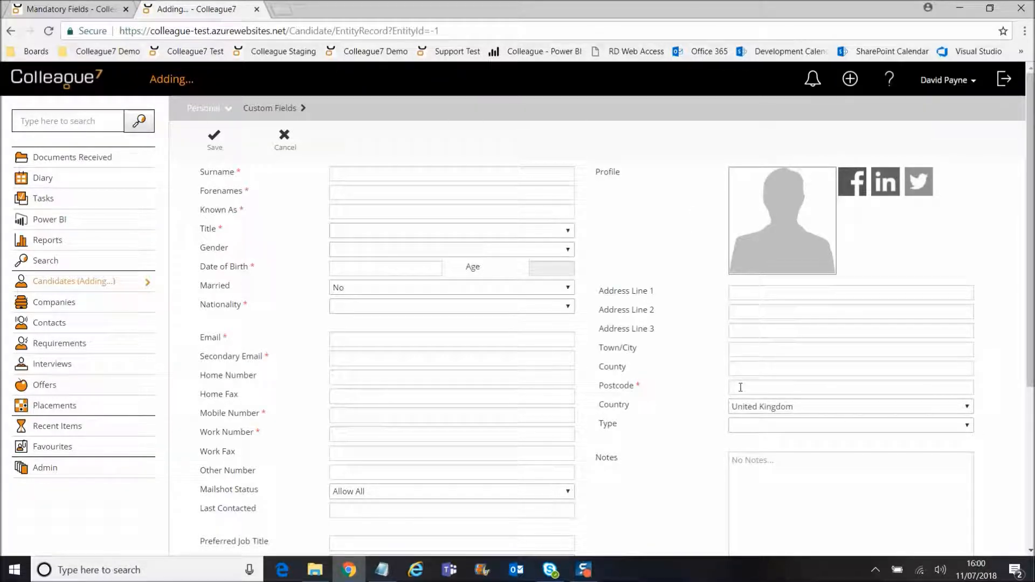
left_click(708, 370)
left_click(656, 389)
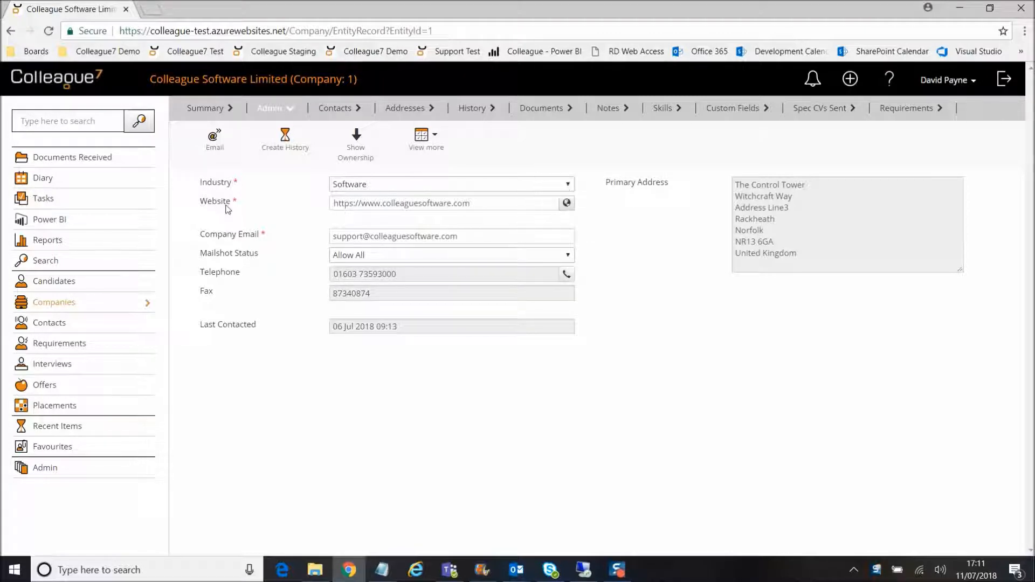
Step: Open the company's website from the Website field of its record, and return to the company record
left_click_drag(483, 205, 312, 208)
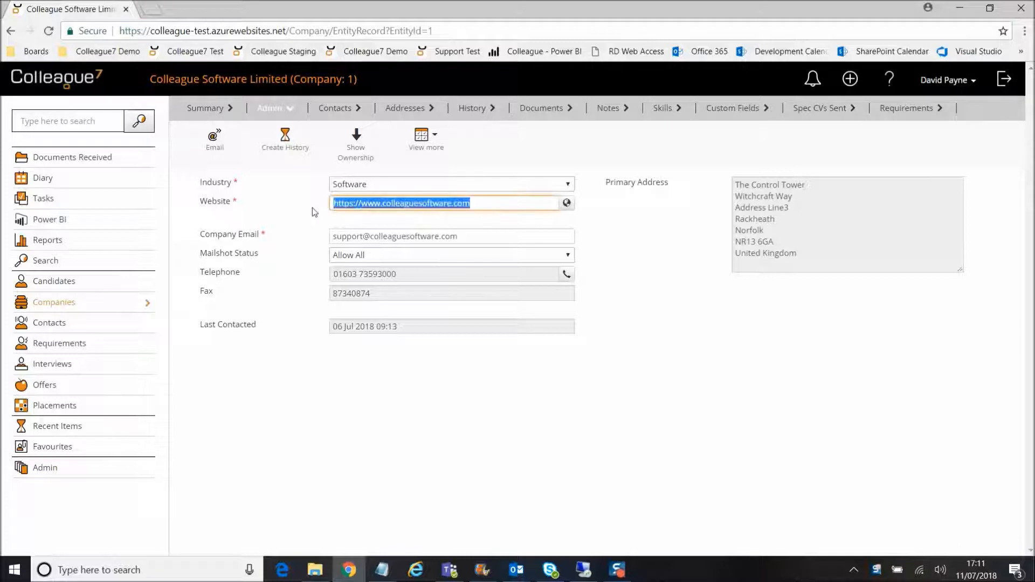
left_click(335, 205)
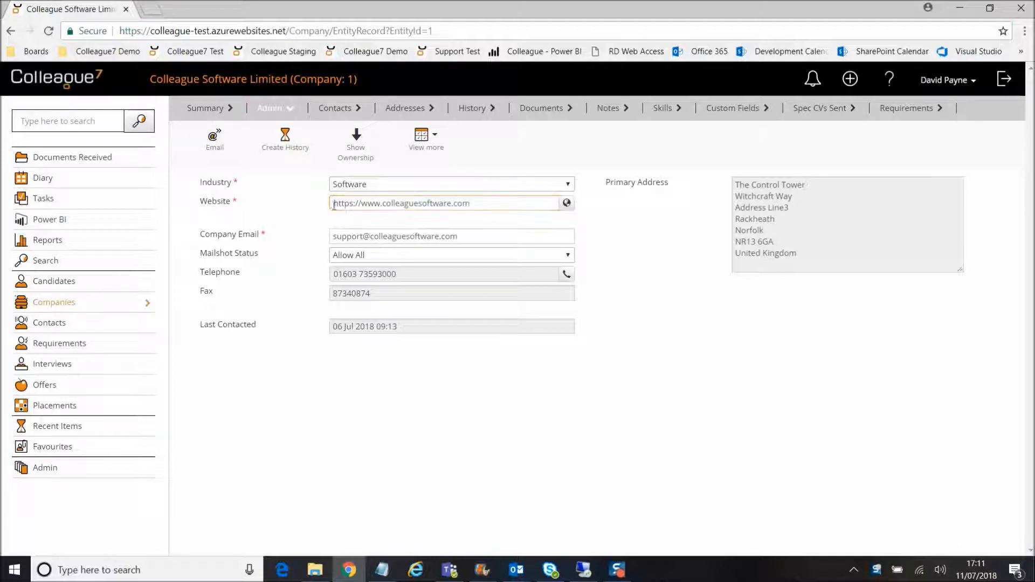
left_click(566, 203)
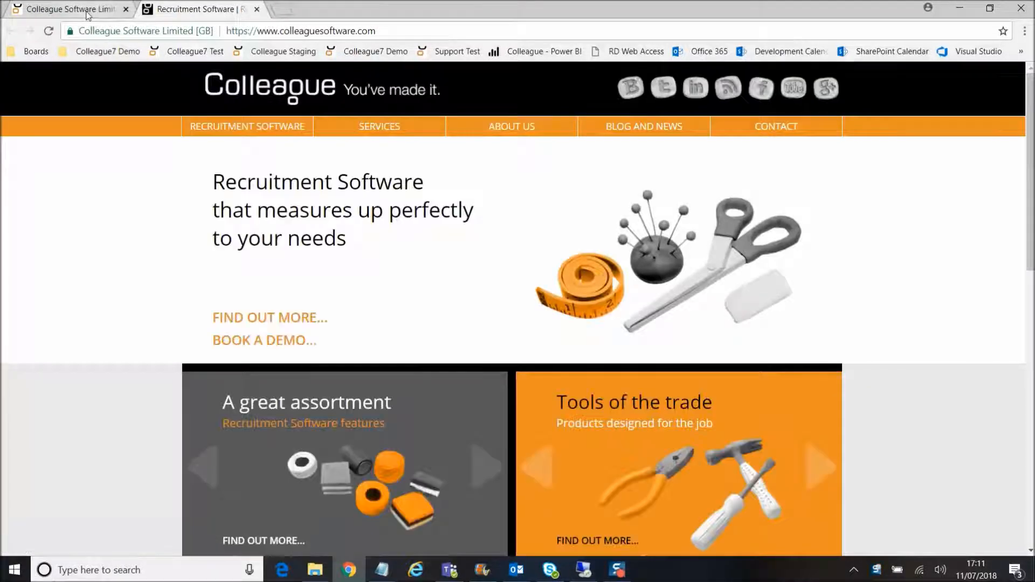
left_click(70, 9)
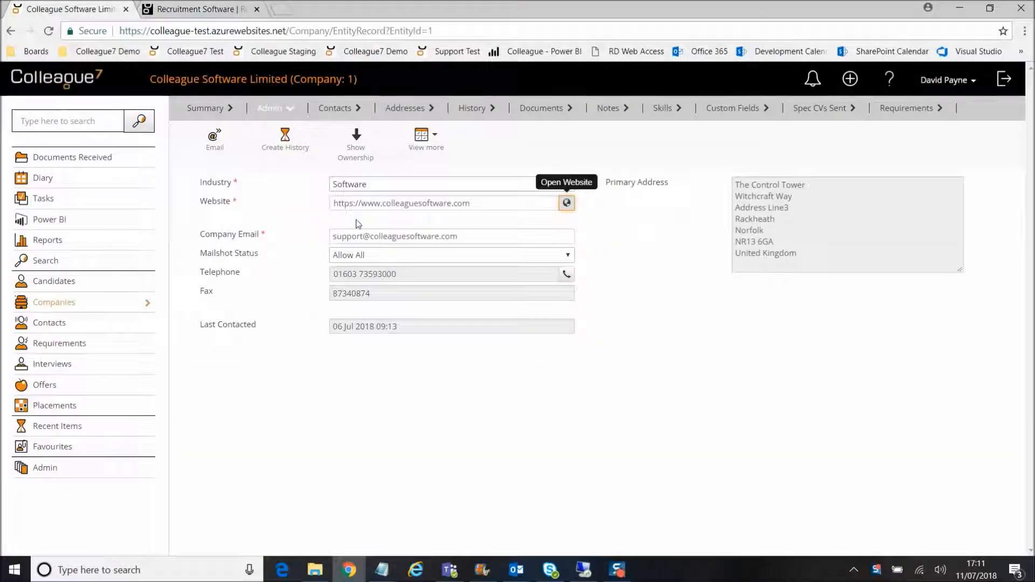
left_click_drag(493, 204, 332, 205)
left_click(476, 205)
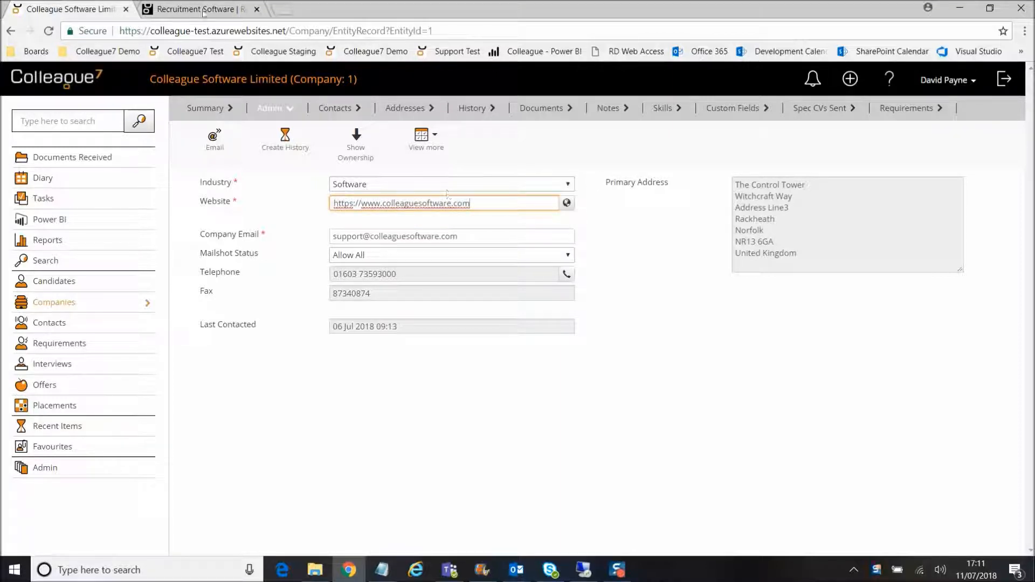
Step: Show the company's documents and select the Google web link to examine its preview and document information
left_click(539, 108)
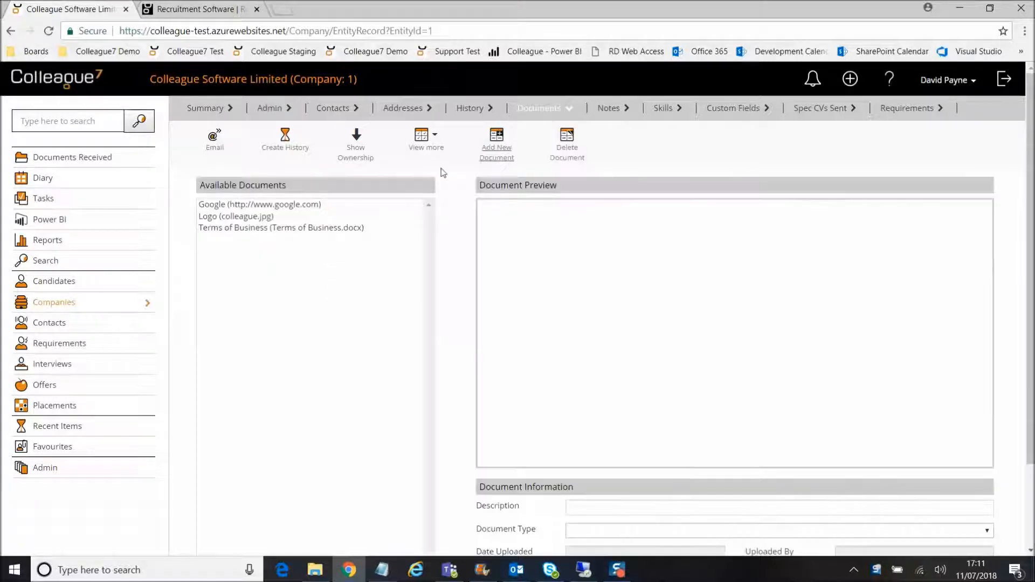
left_click(331, 205)
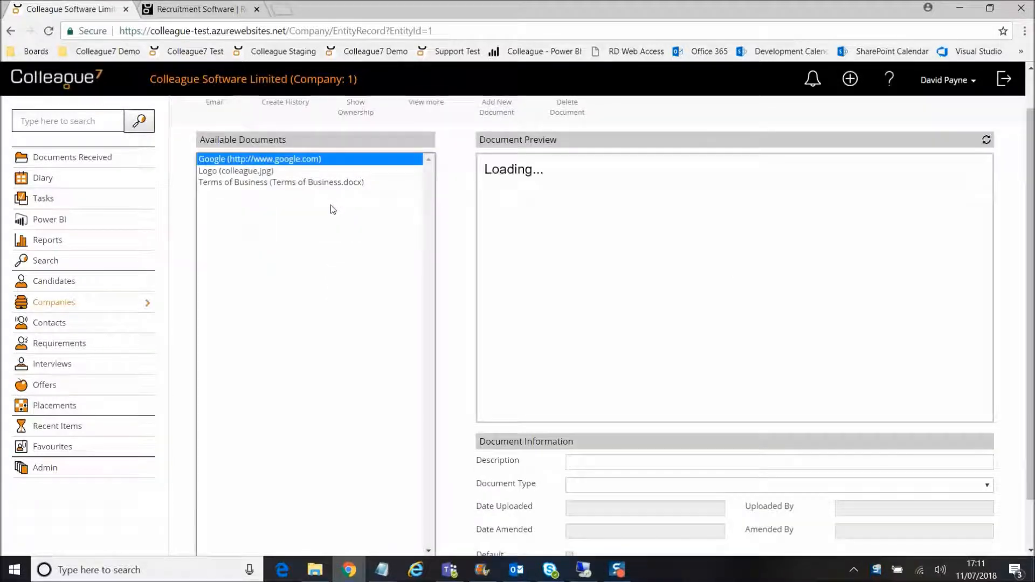
scroll(459, 214, "down", 2)
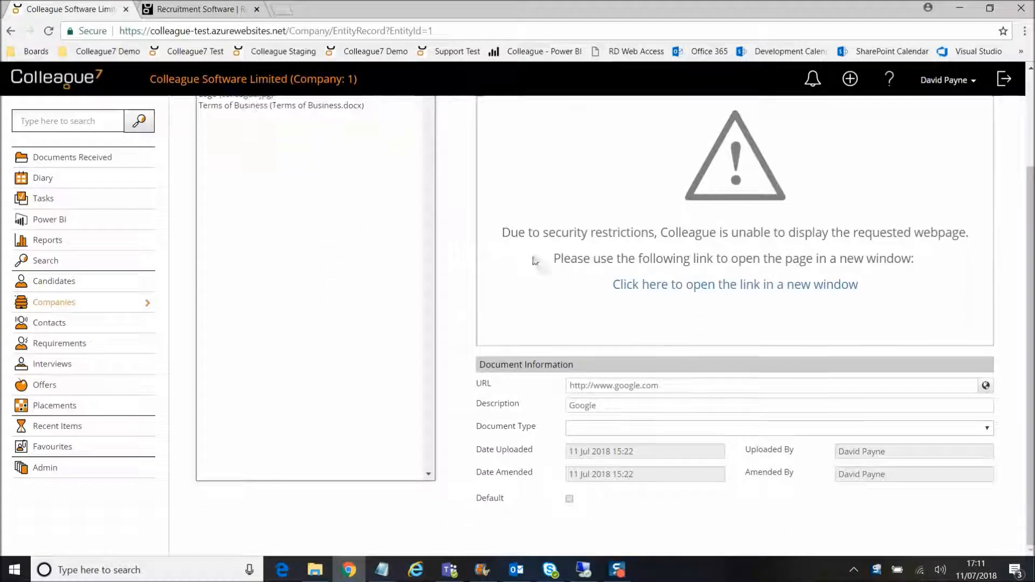
scroll(620, 227, "up", 1)
scroll(635, 215, "up", 1)
scroll(593, 370, "down", 2)
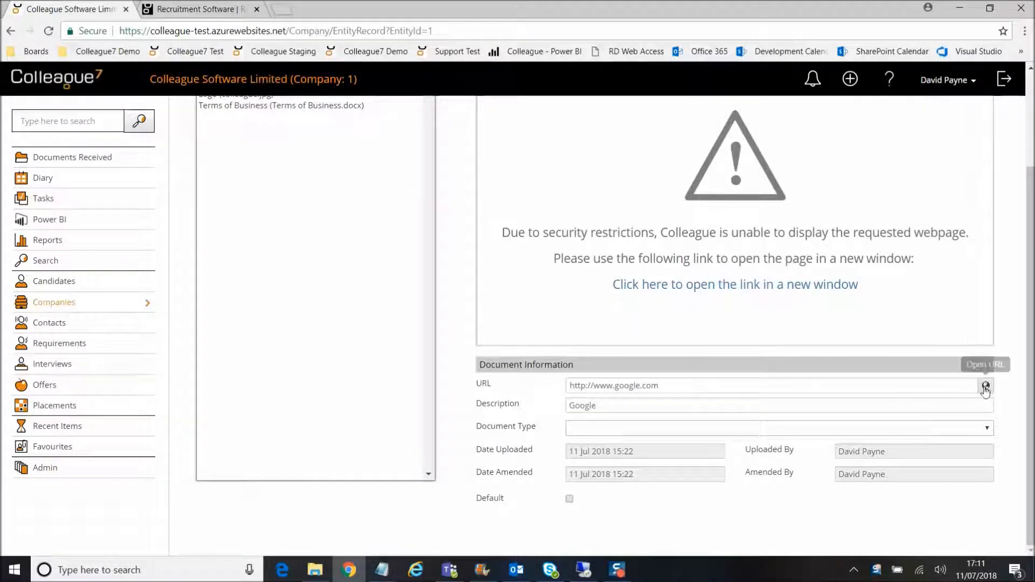
Step: Open the Google document's web page from its URL field, and return to the company record's Admin details
left_click(986, 386)
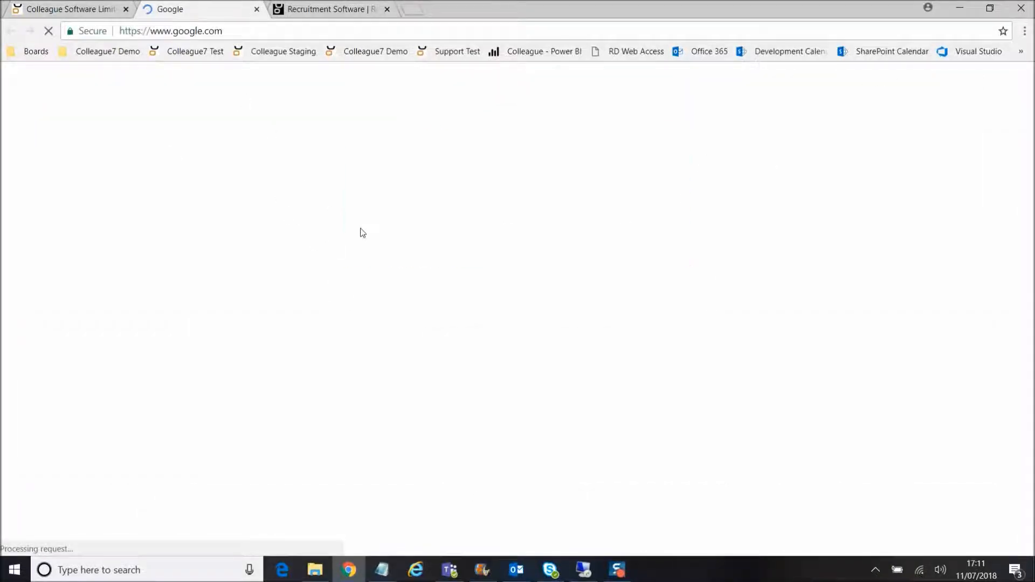
left_click(83, 10)
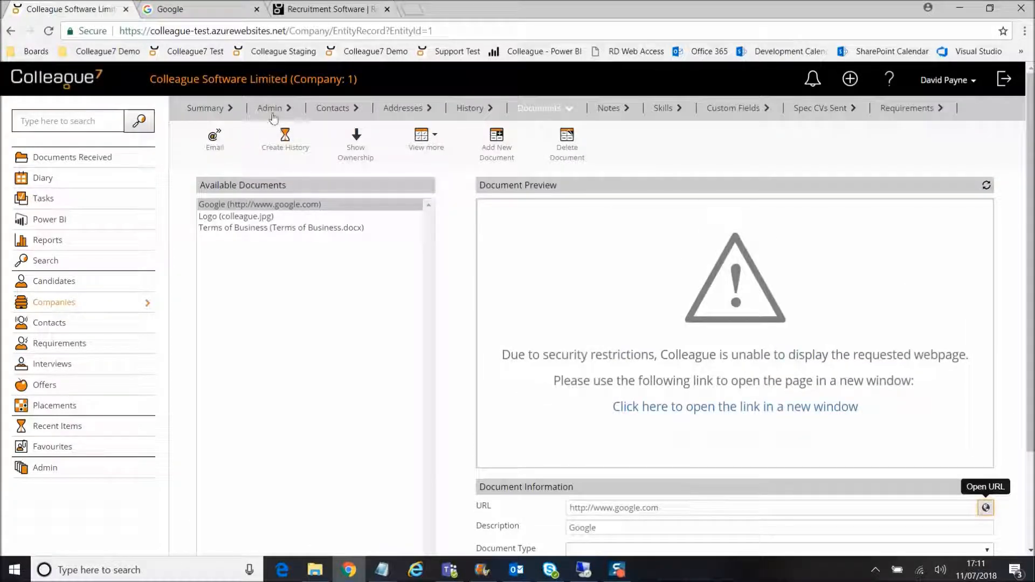
left_click(272, 111)
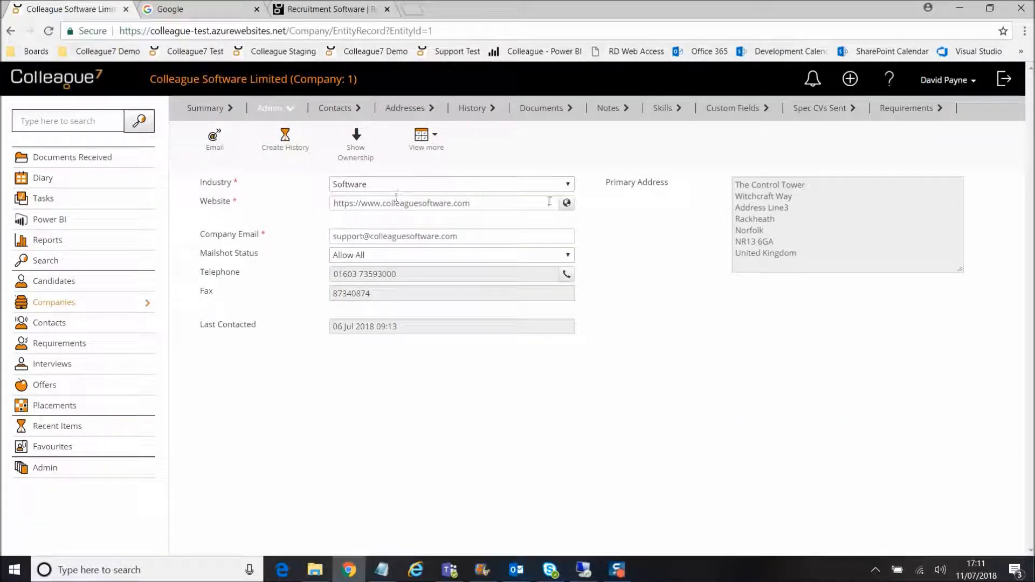